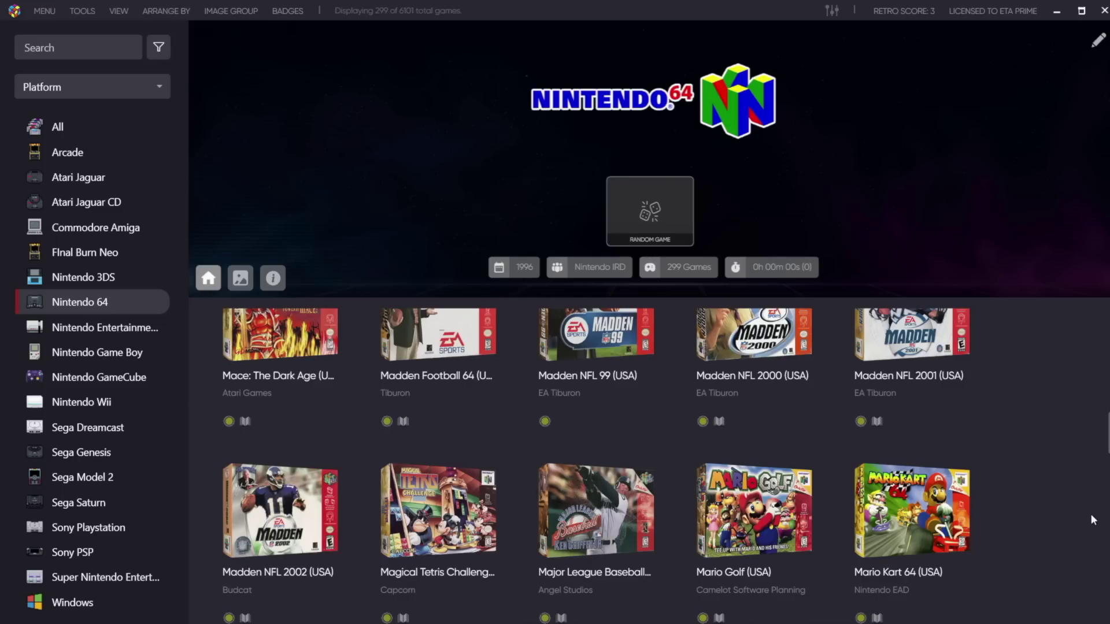
Choose Tools > Cloud > Connect to the LaunchBox Games Database, opening the registration page.
{"action": "left_click", "coordinate": [87, 10]}
{"action": "mouse_move", "coordinate": [123, 217]}
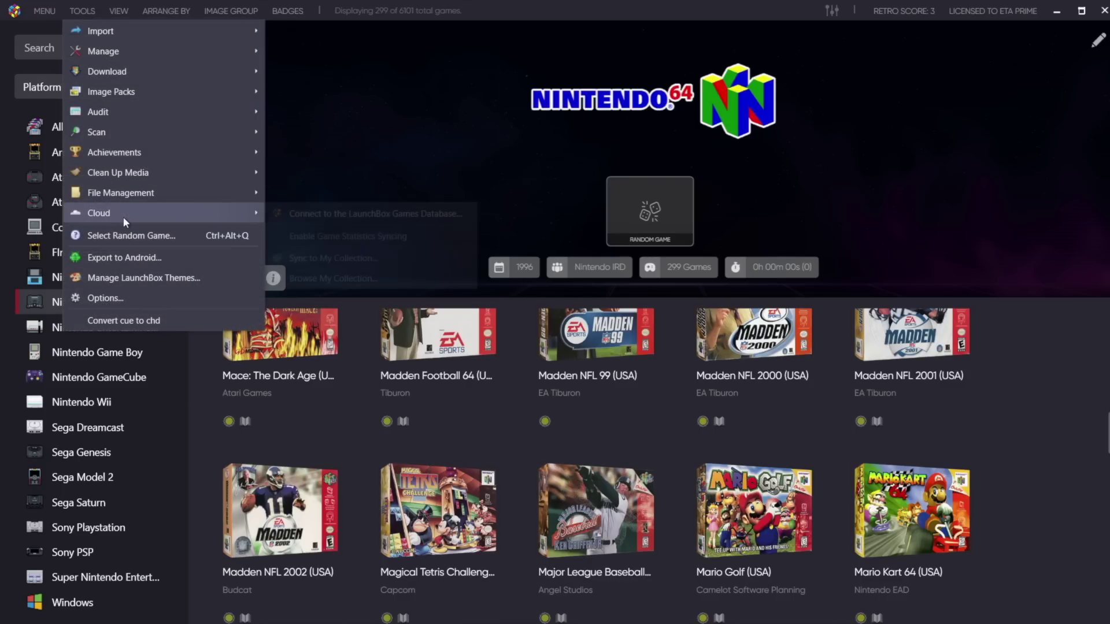
{"action": "left_click", "coordinate": [446, 220]}
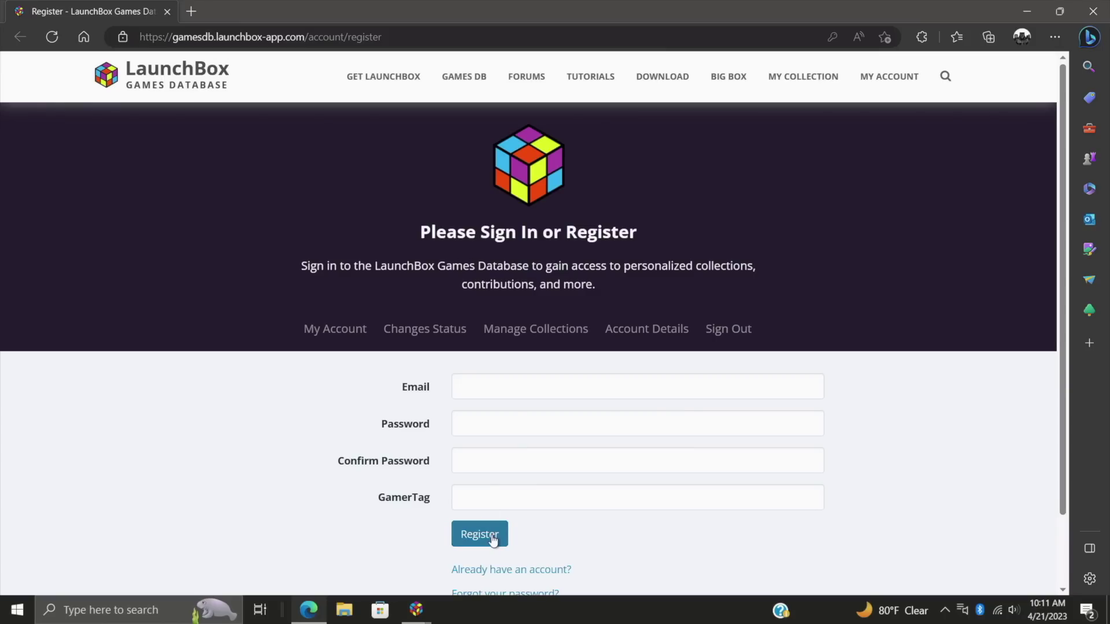
Close the browser, enter the account e-mail and password, and sign in to the Games Database.
{"action": "left_click", "coordinate": [1105, 5]}
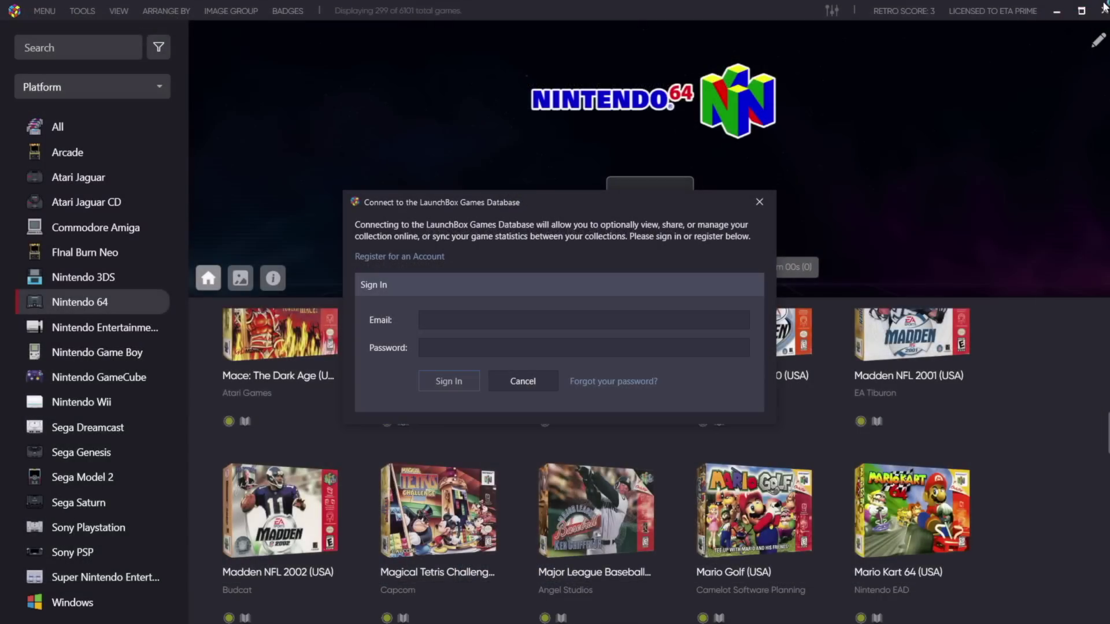
{"action": "left_click", "coordinate": [462, 318]}
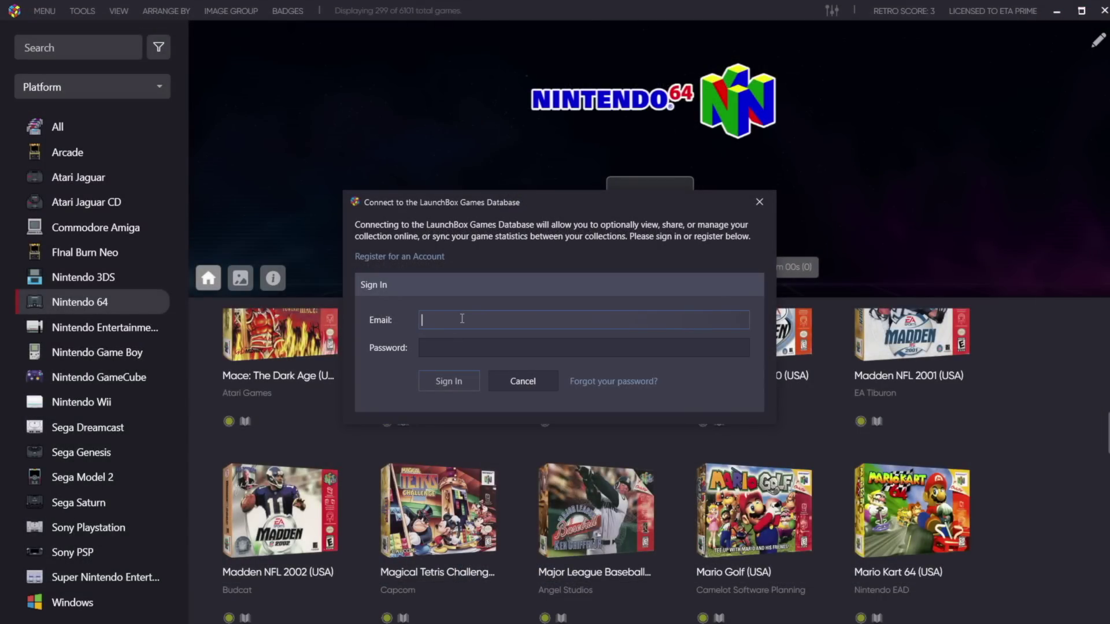
{"action": "key", "text": "Tab"}
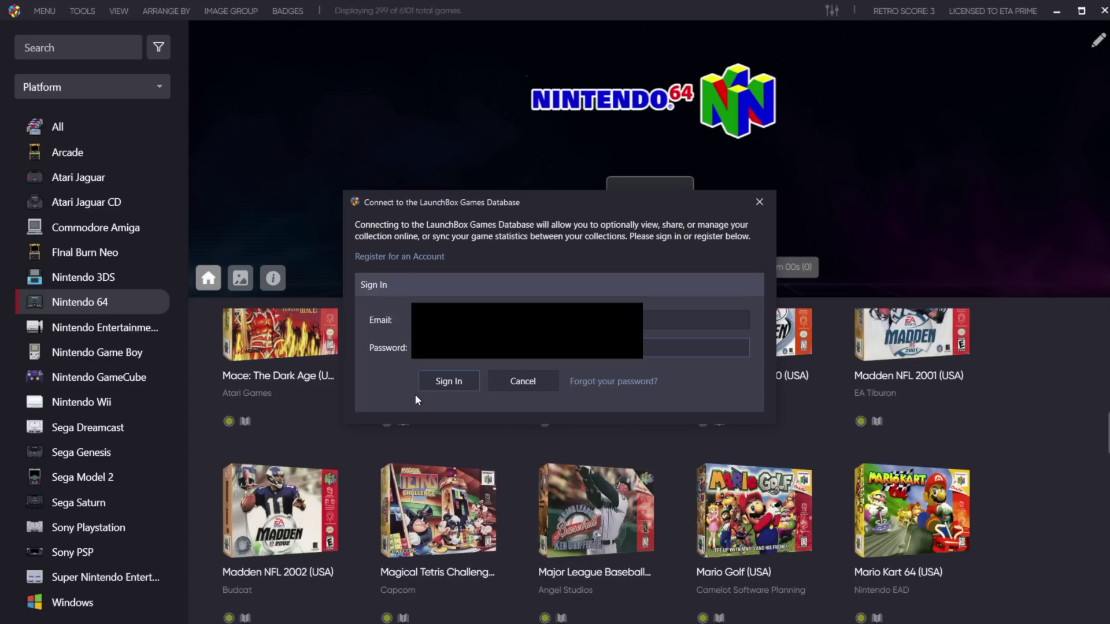
{"action": "left_click", "coordinate": [443, 385]}
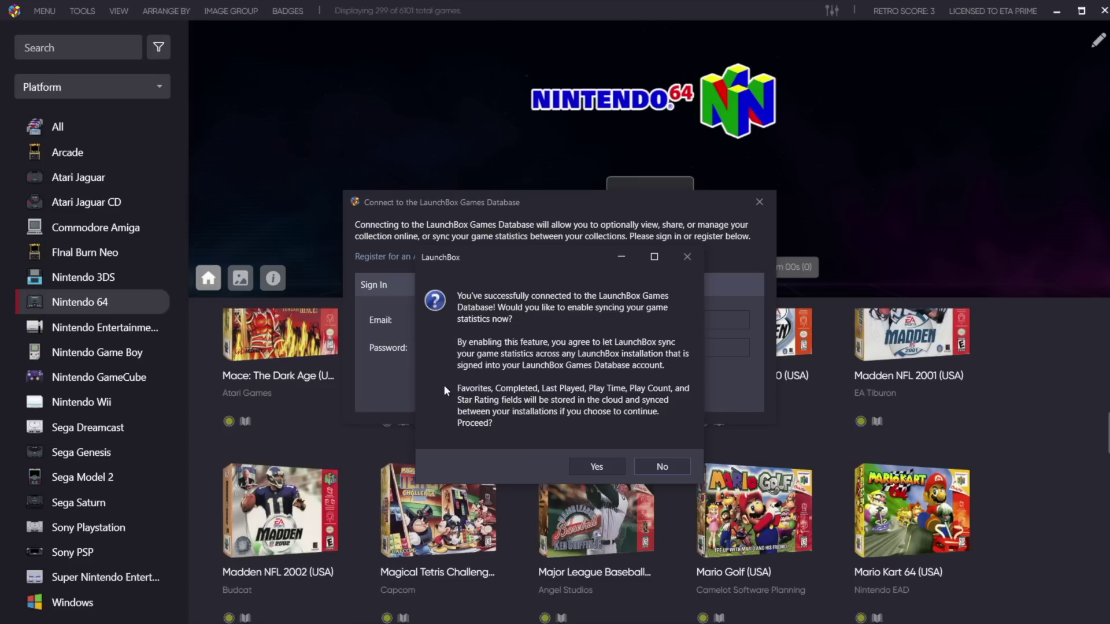
Answer Yes to enable game-statistics syncing to the cloud.
{"action": "left_click", "coordinate": [601, 466]}
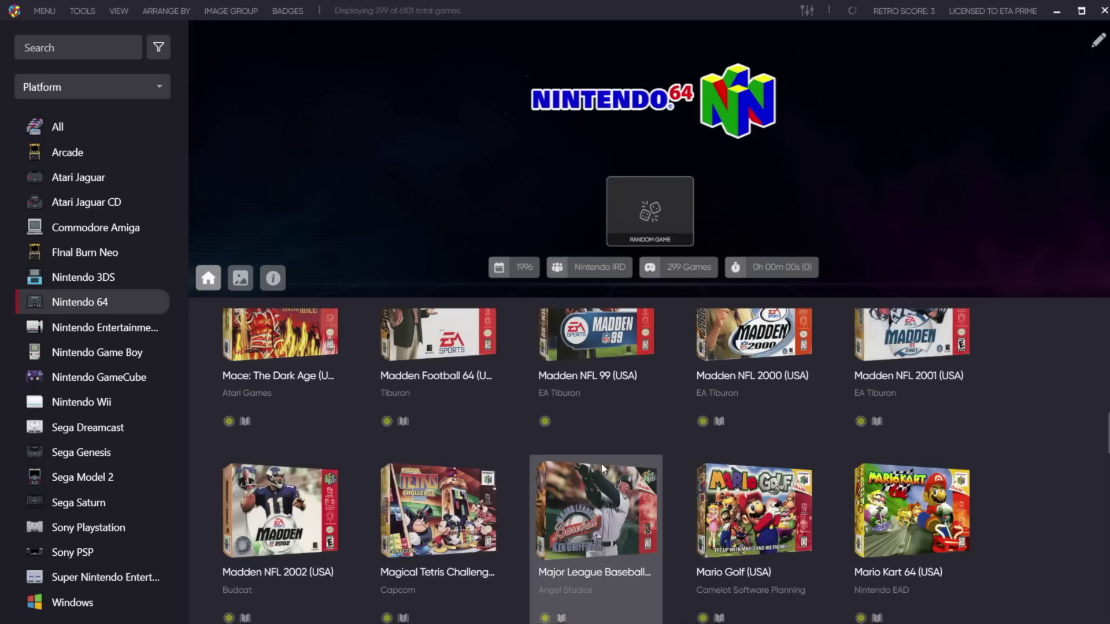
Scroll the game grid and confirm the top-bar sync status reads In Sync.
{"action": "scroll", "coordinate": [601, 468], "scroll_direction": "up", "scroll_amount": 10}
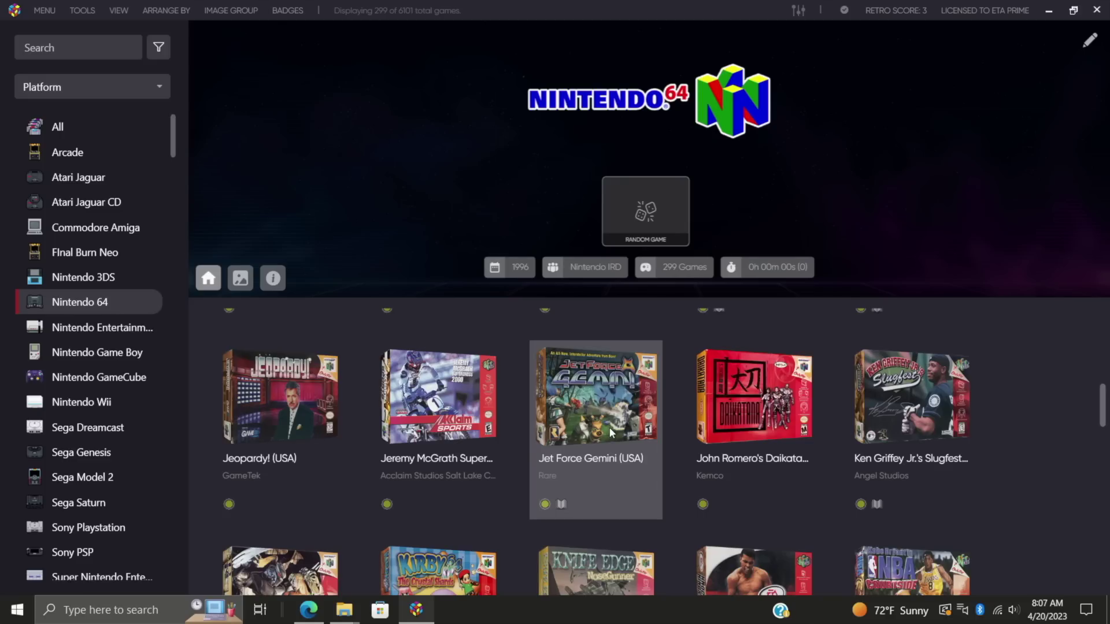
{"action": "mouse_move", "coordinate": [843, 12]}
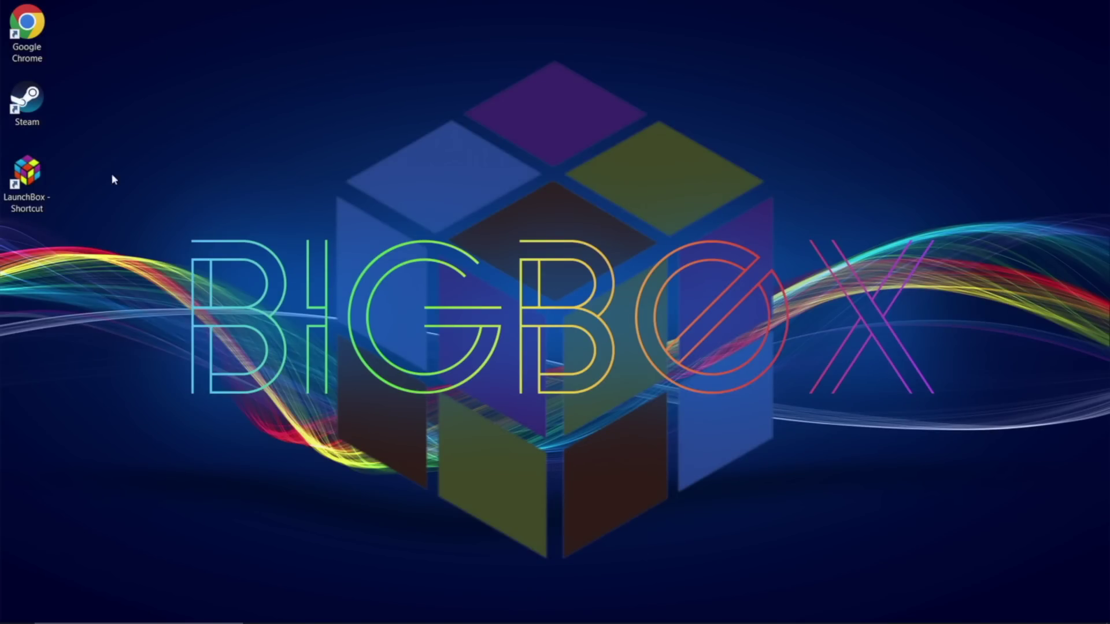
Launch LaunchBox from the desktop and choose Tools > Cloud > Connect to the LaunchBox Games Database.
{"action": "double_click", "coordinate": [22, 179]}
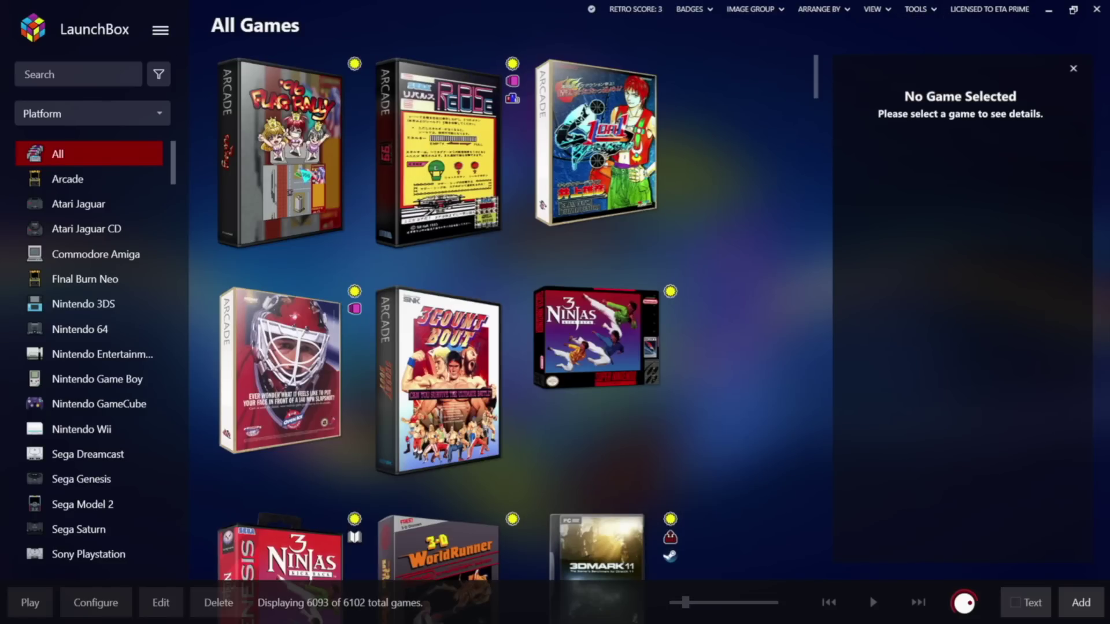
{"action": "left_click", "coordinate": [919, 9]}
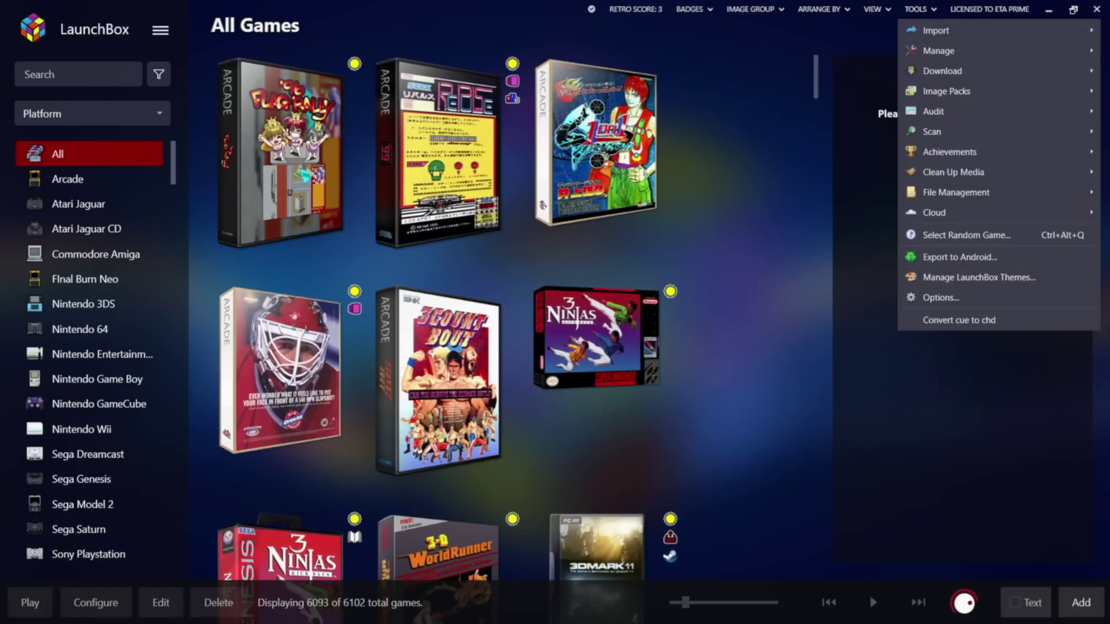
{"action": "mouse_move", "coordinate": [937, 217]}
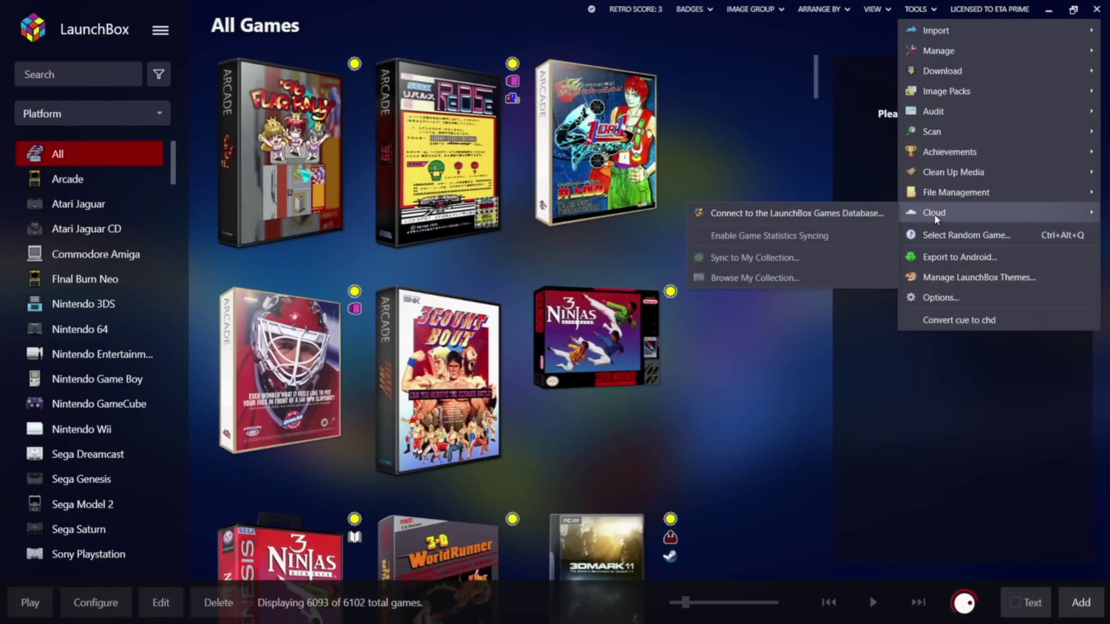
{"action": "left_click", "coordinate": [841, 223]}
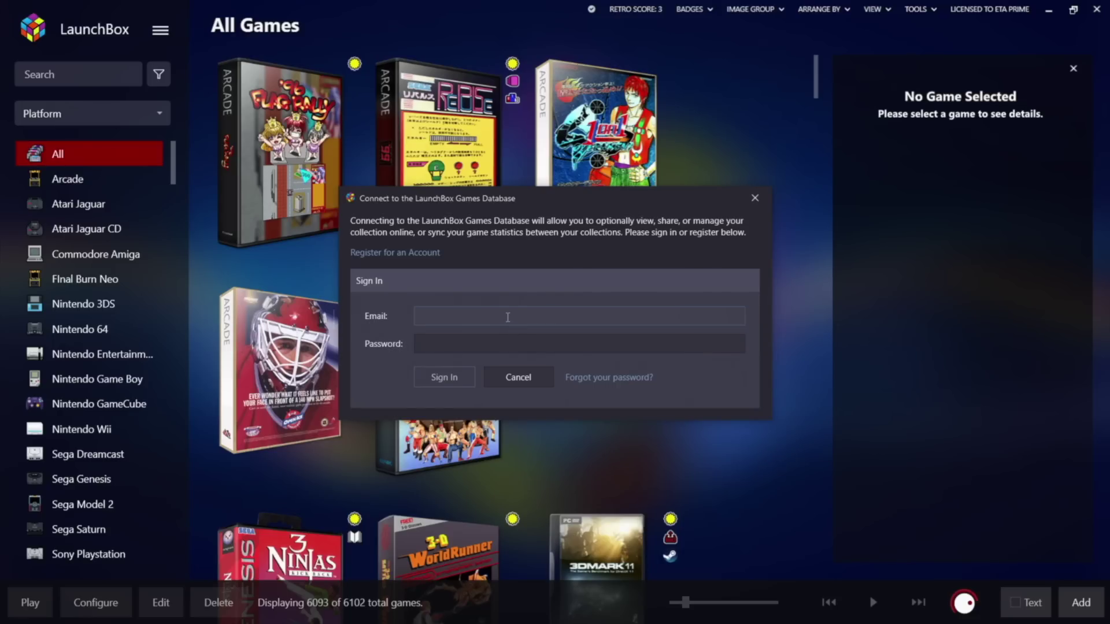
Dismiss the sign-in window, recheck the Tools cloud options, then close the menus.
{"action": "type", "text": "j"}
{"action": "key", "text": "Escape"}
{"action": "left_click", "coordinate": [918, 9]}
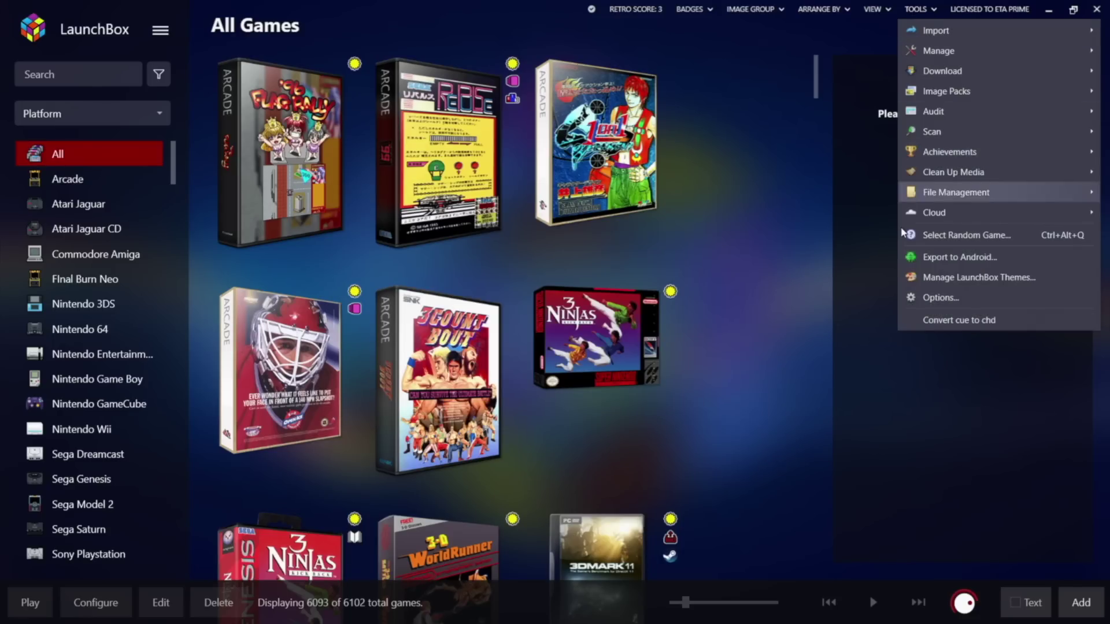
{"action": "mouse_move", "coordinate": [919, 214]}
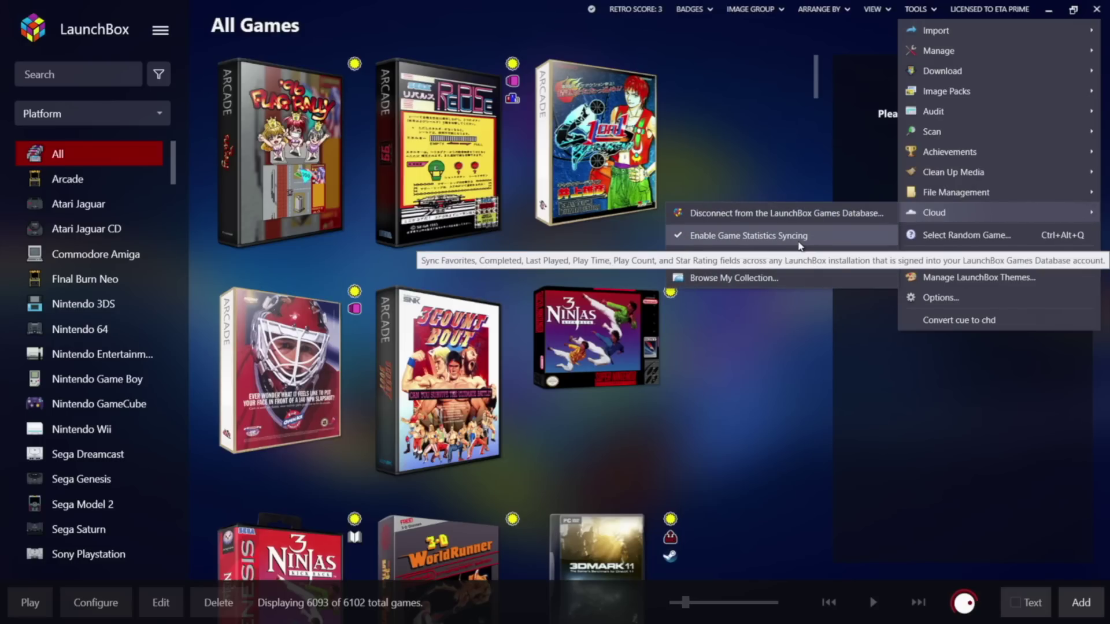
{"action": "left_click", "coordinate": [736, 376]}
{"action": "left_click", "coordinate": [157, 114]}
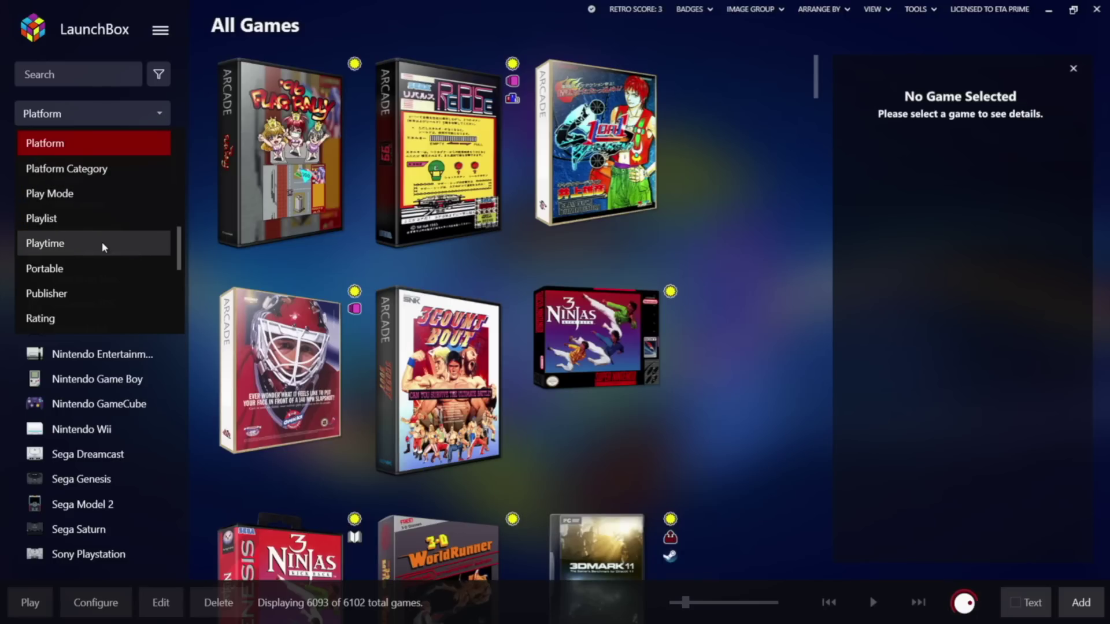
{"action": "scroll", "coordinate": [105, 245], "scroll_direction": "down", "scroll_amount": 3}
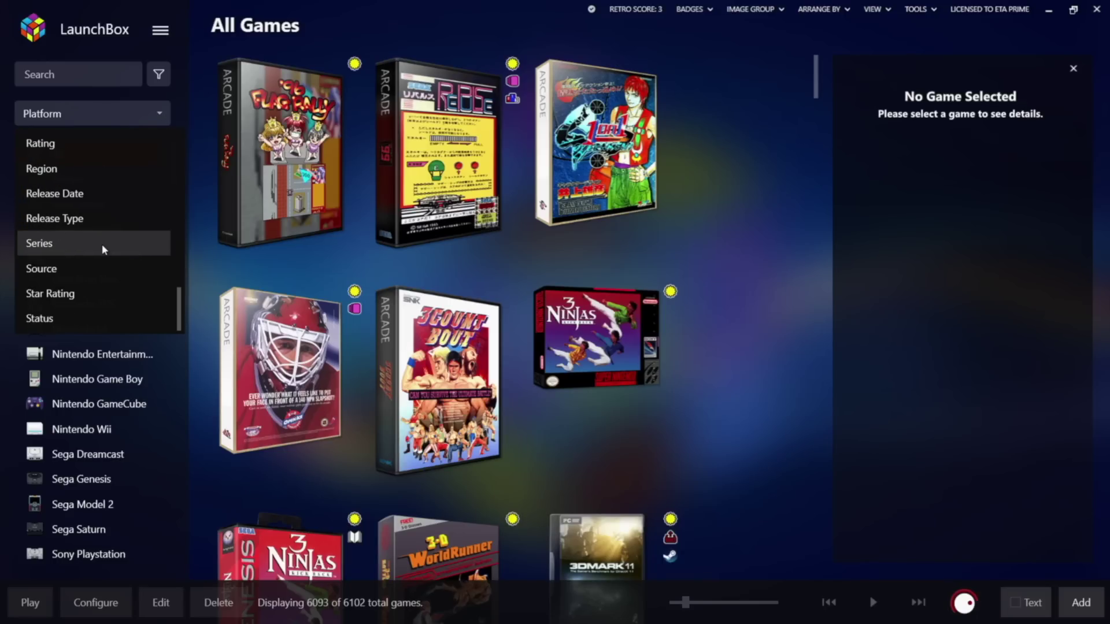
{"action": "scroll", "coordinate": [103, 249], "scroll_direction": "up", "scroll_amount": 6}
{"action": "left_click", "coordinate": [104, 247]}
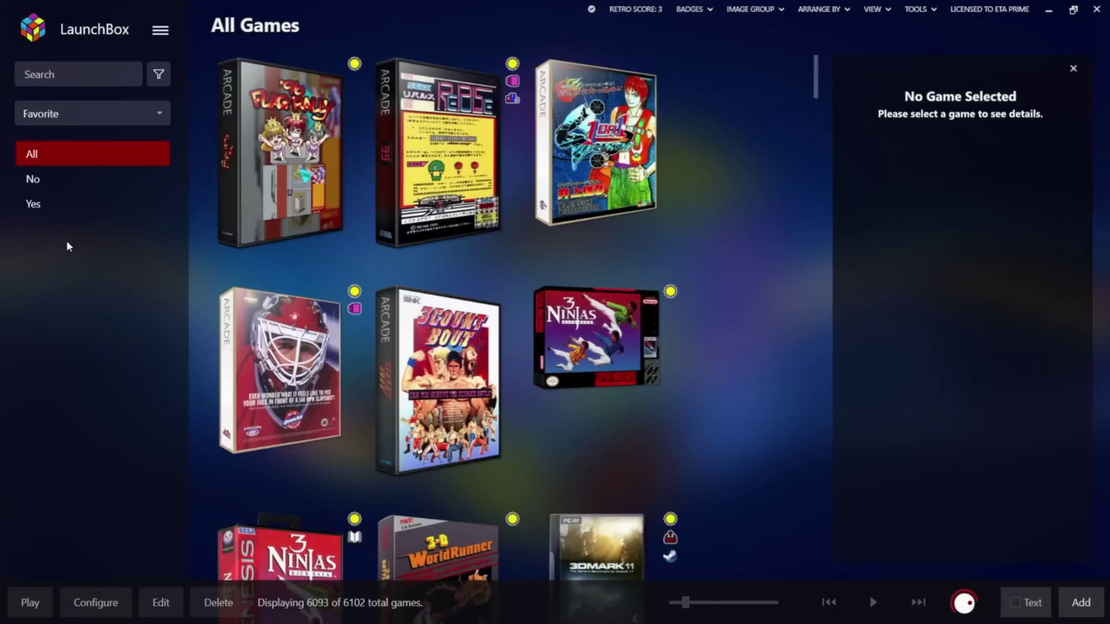
{"action": "left_click", "coordinate": [47, 206]}
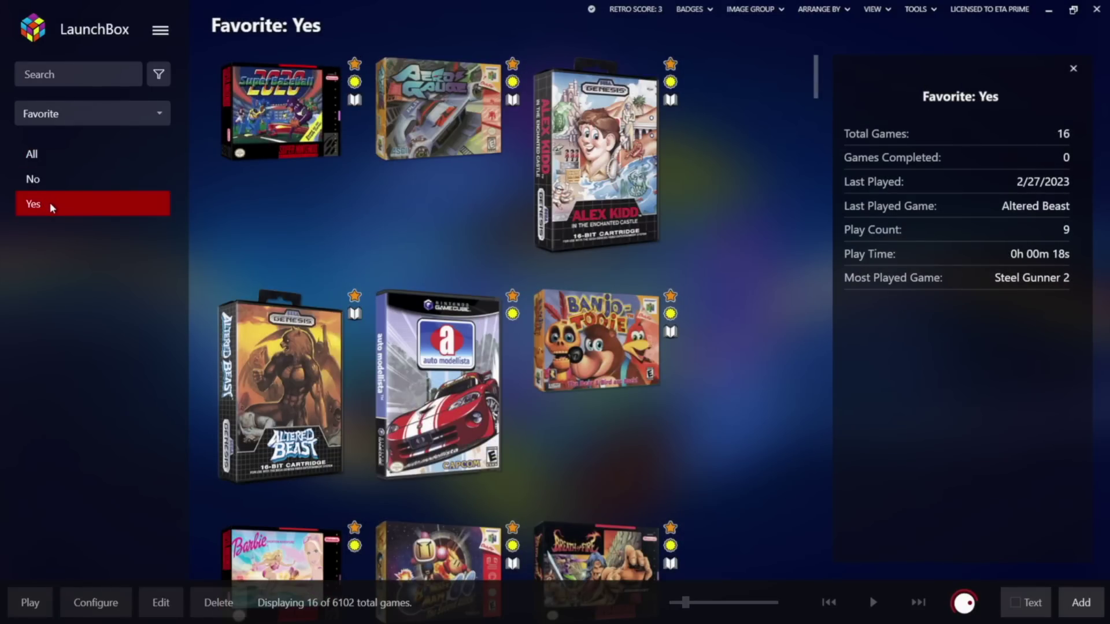
{"action": "scroll", "coordinate": [750, 322], "scroll_direction": "down", "scroll_amount": 2}
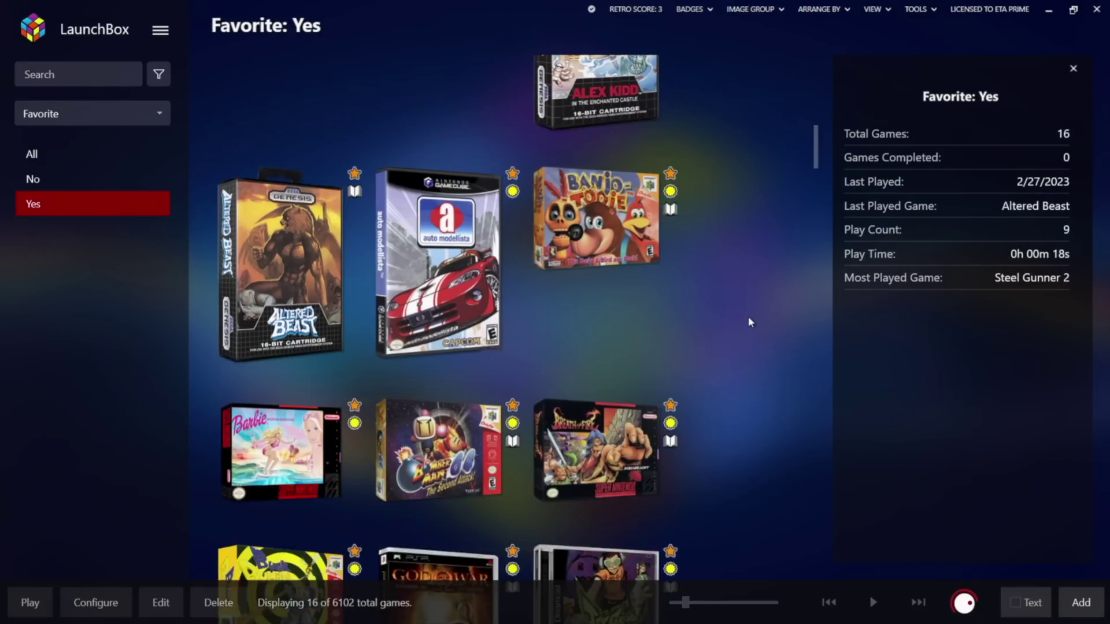
{"action": "scroll", "coordinate": [750, 322], "scroll_direction": "down", "scroll_amount": 1}
{"action": "scroll", "coordinate": [728, 325], "scroll_direction": "down", "scroll_amount": 5}
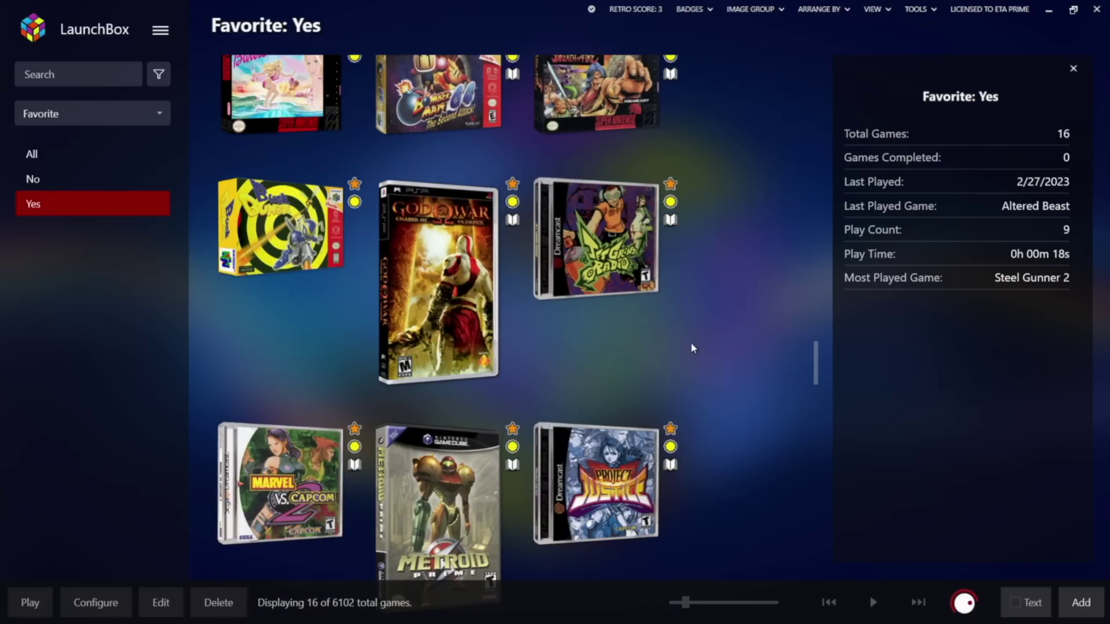
{"action": "scroll", "coordinate": [693, 348], "scroll_direction": "up", "scroll_amount": 6}
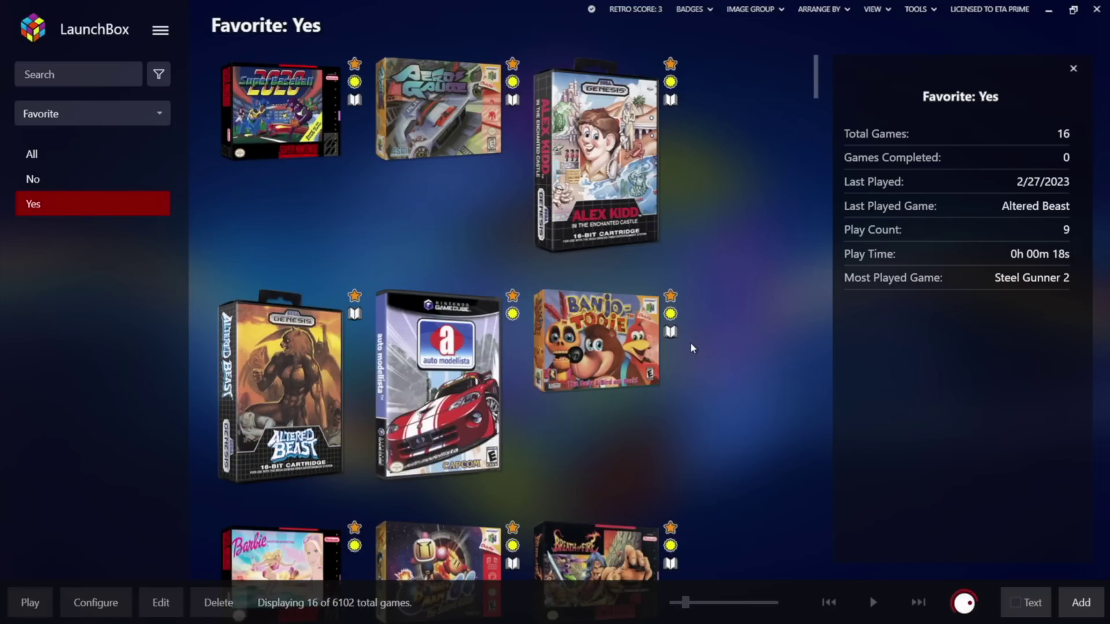
{"action": "scroll", "coordinate": [692, 348], "scroll_direction": "down", "scroll_amount": 5}
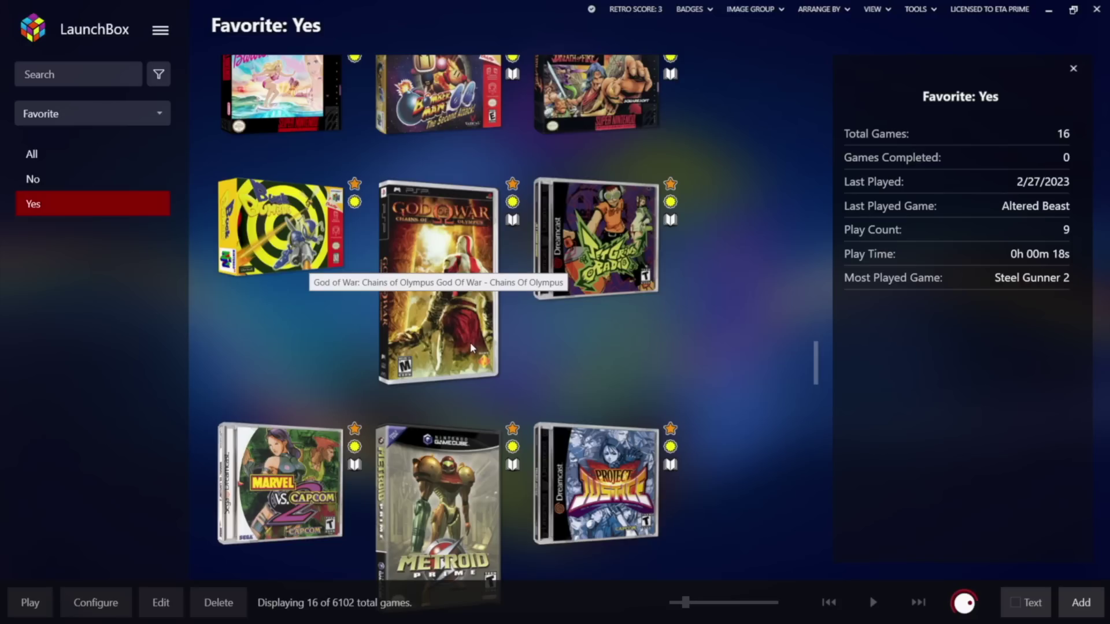
{"action": "key", "text": "Tab"}
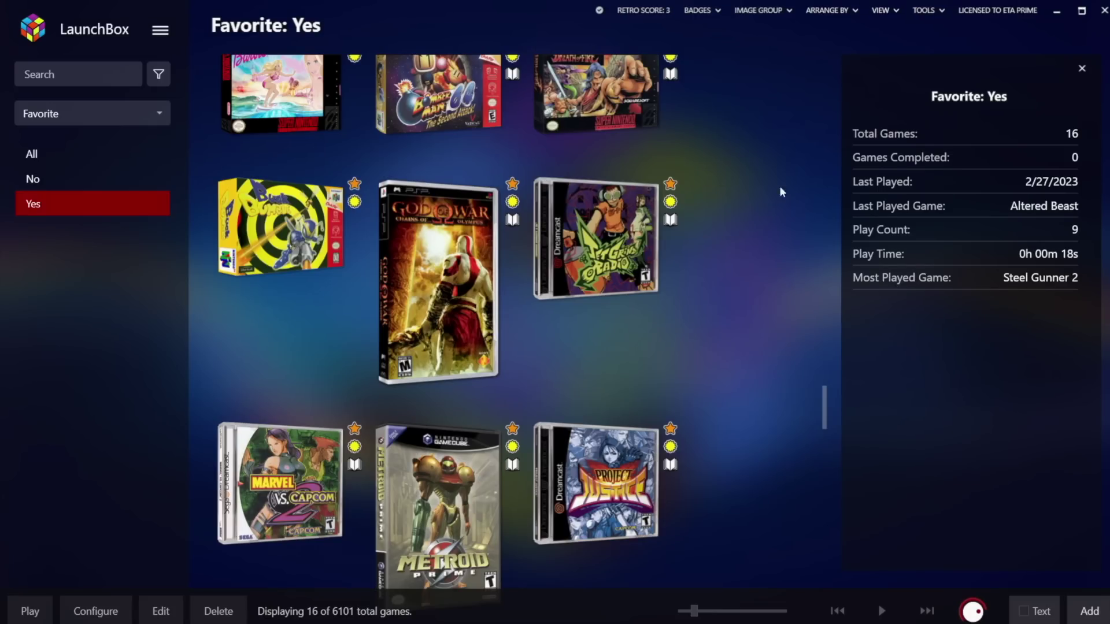
Show the Windows platform's 216 games, led by the Half-Life titles.
{"action": "mouse_move", "coordinate": [601, 20]}
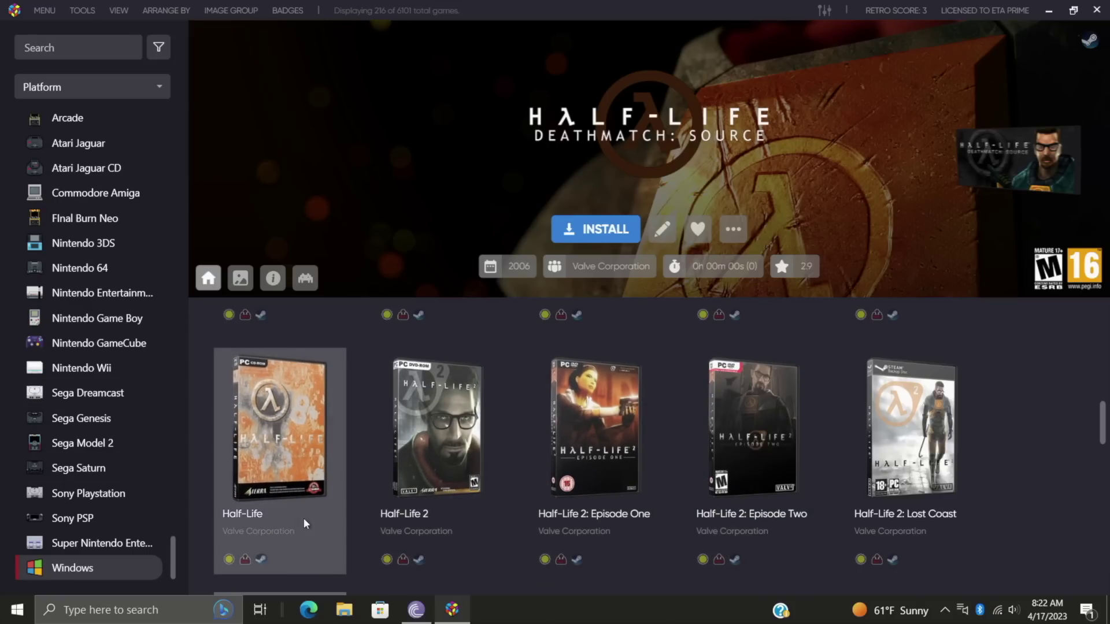
Open Half-Life's Edit Metadata/Media editor from its right-click menu.
{"action": "scroll", "coordinate": [285, 450], "scroll_direction": "down", "scroll_amount": 1}
{"action": "right_click", "coordinate": [283, 448]}
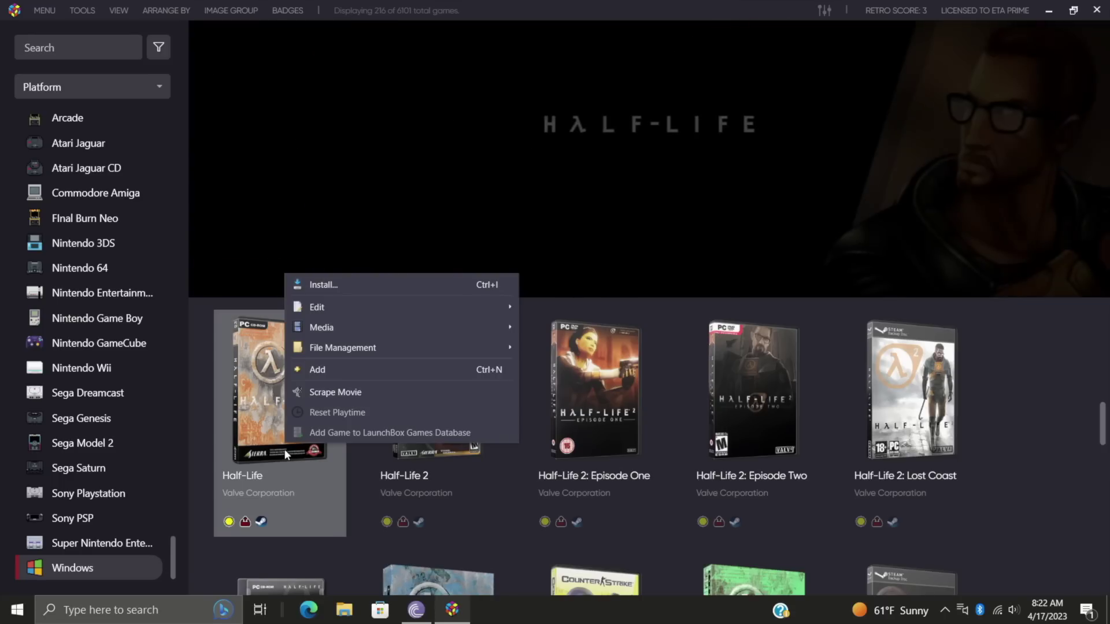
{"action": "mouse_move", "coordinate": [352, 308]}
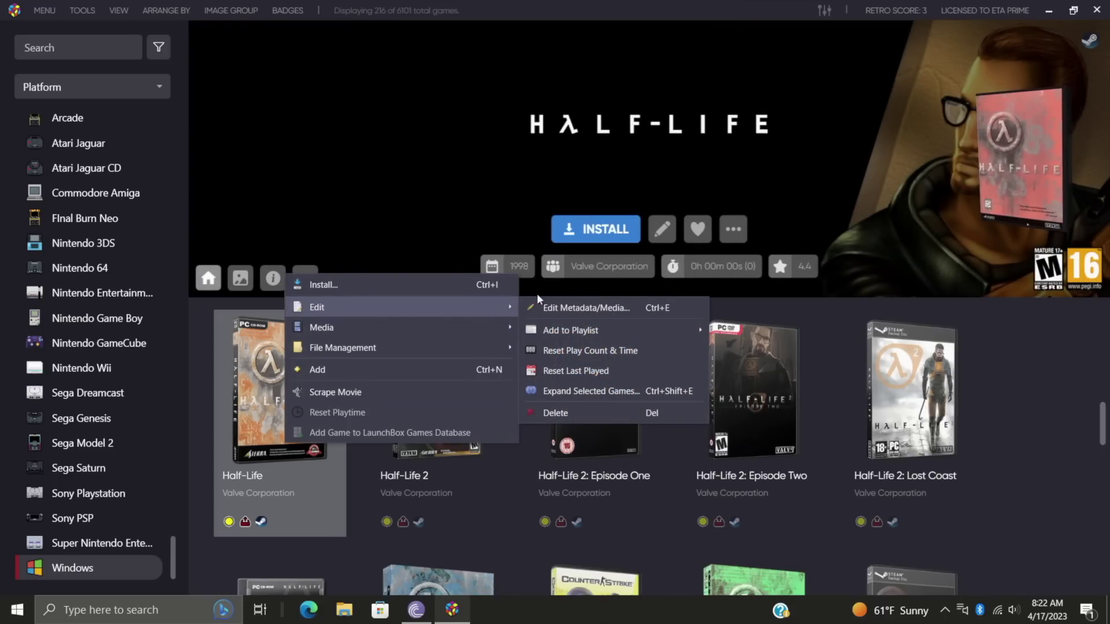
{"action": "left_click", "coordinate": [609, 313]}
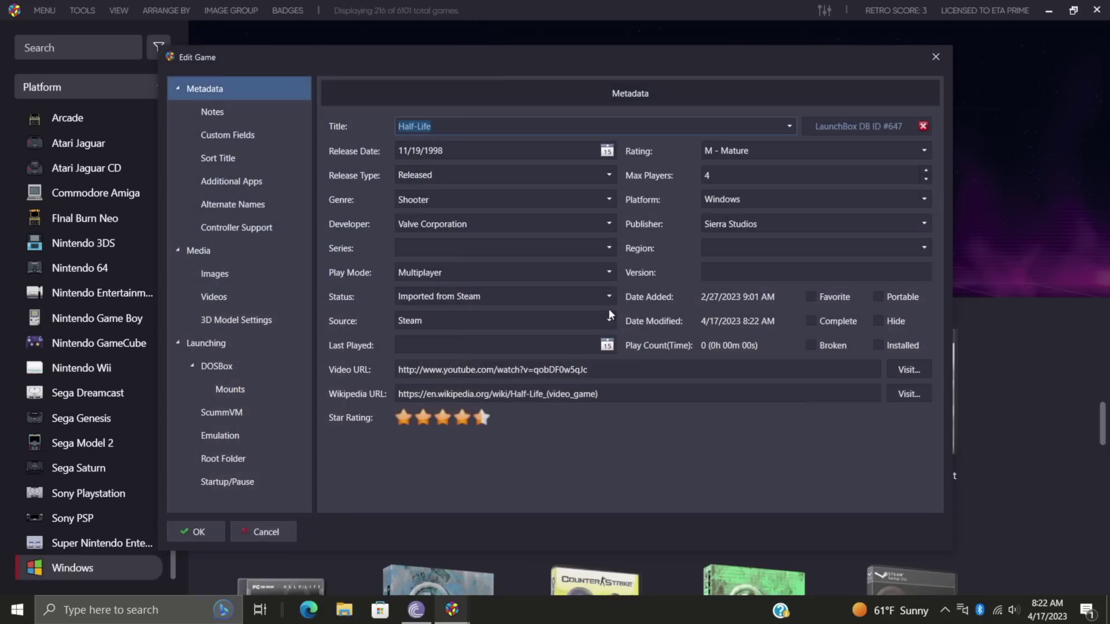
In 3D Model Settings, tick Override Default Settings and set Model Type to Long Jewel Case.
{"action": "left_click", "coordinate": [238, 326]}
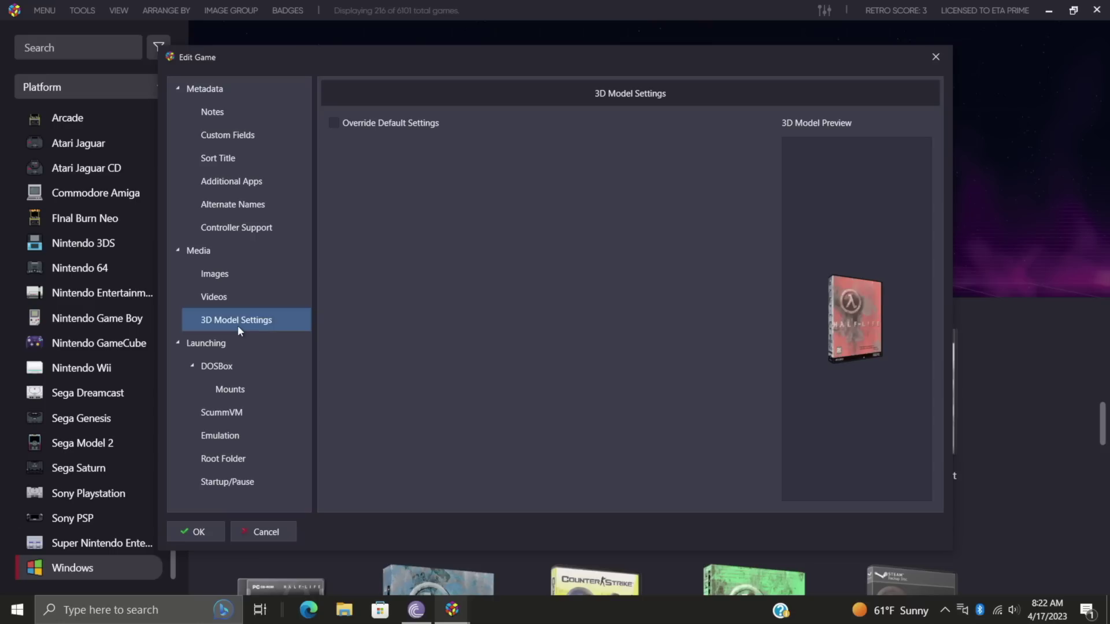
{"action": "left_click", "coordinate": [337, 123]}
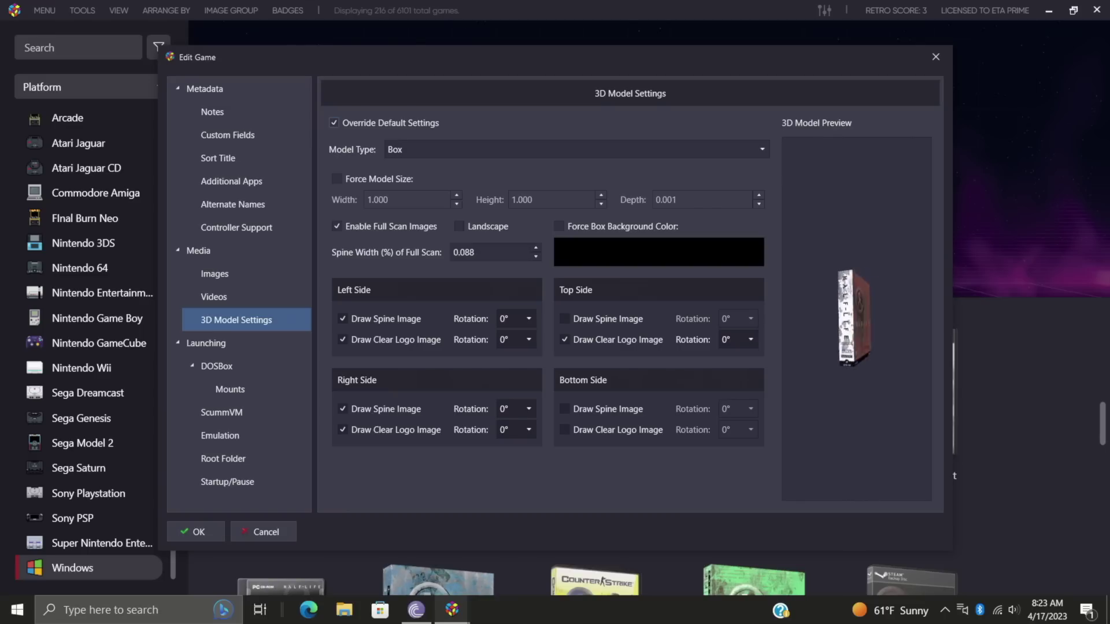
{"action": "left_click", "coordinate": [449, 150]}
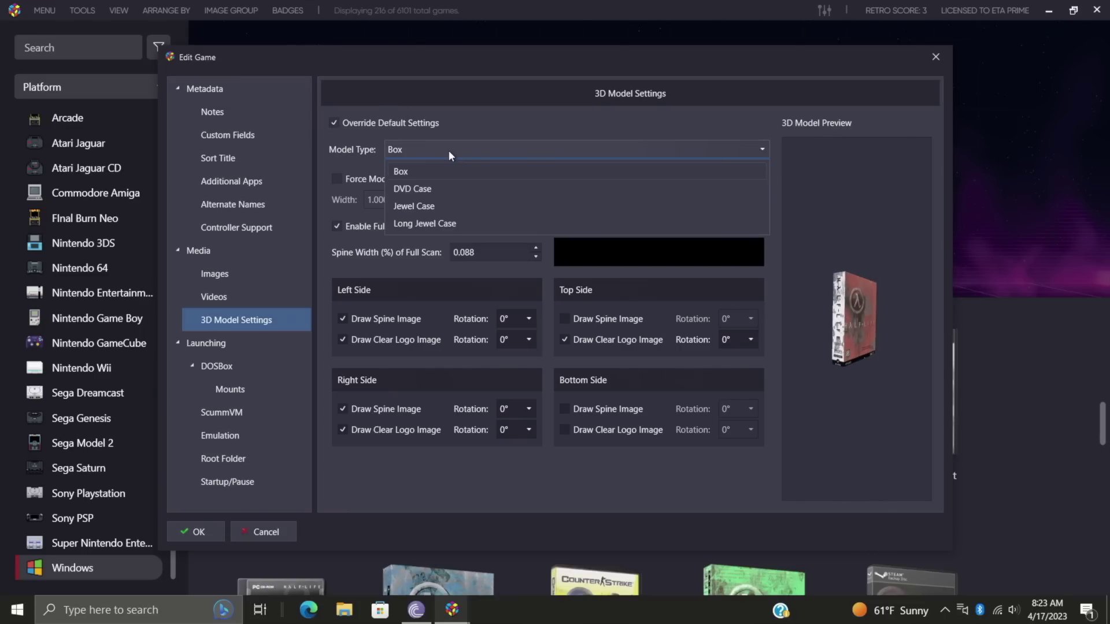
{"action": "left_click", "coordinate": [432, 203]}
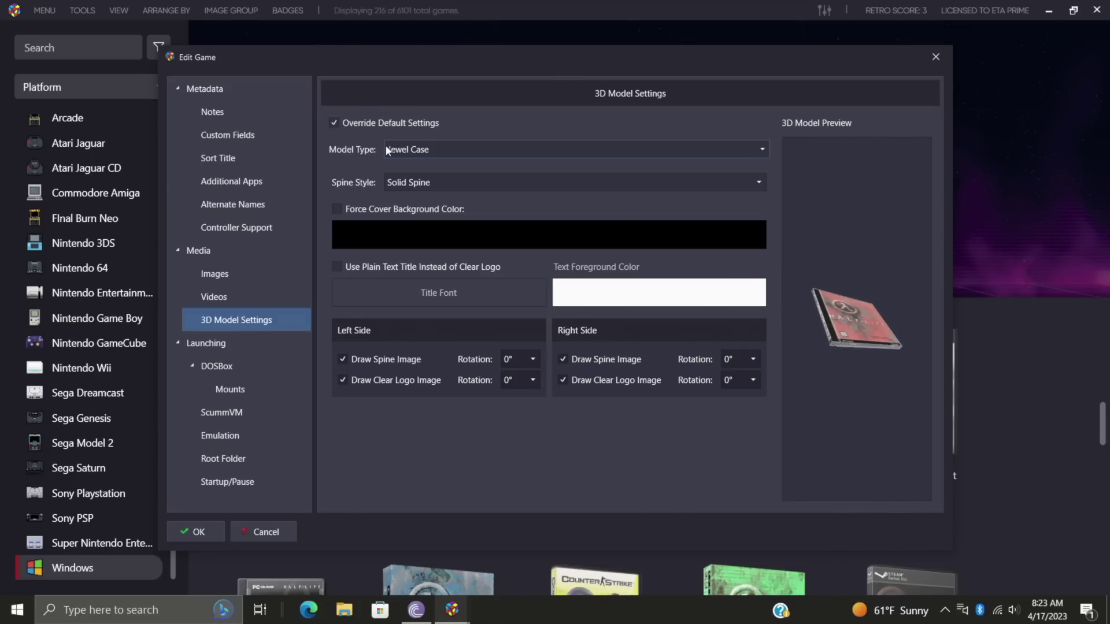
{"action": "left_click", "coordinate": [445, 152]}
{"action": "left_click", "coordinate": [436, 224]}
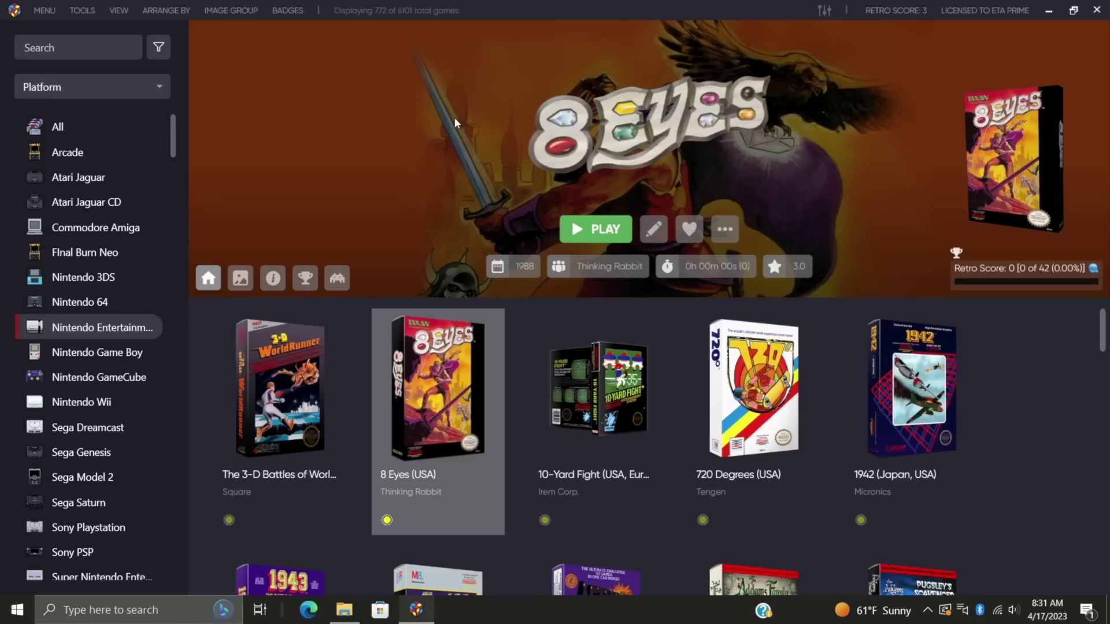
Start a ROM Files import and add the Documents\WiiU folder as the source.
{"action": "left_click", "coordinate": [83, 10]}
{"action": "mouse_move", "coordinate": [145, 30]}
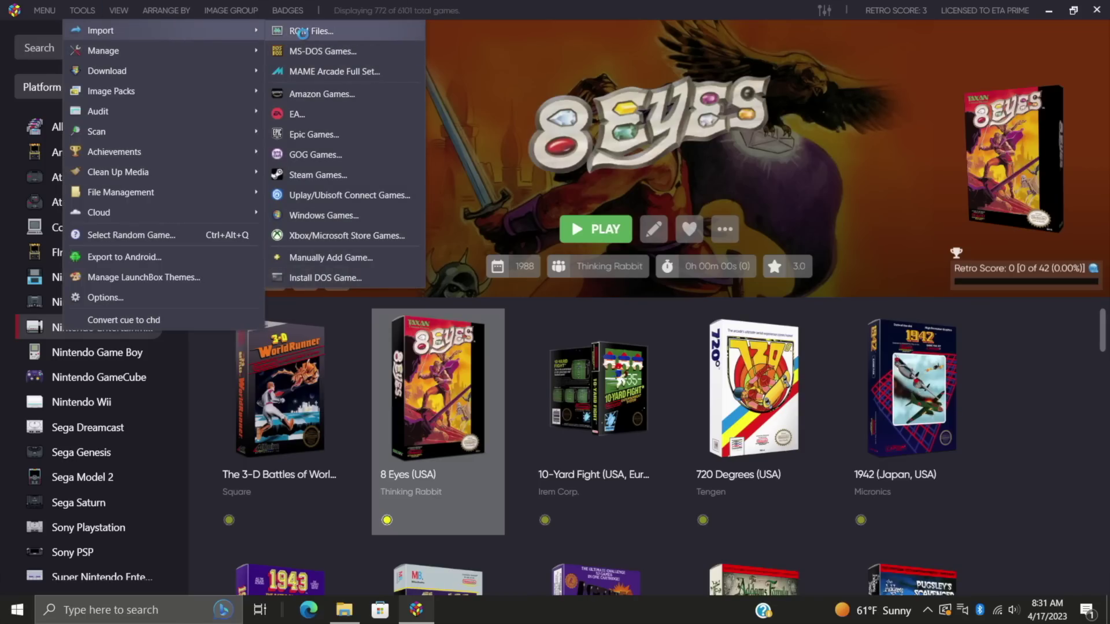
{"action": "left_click", "coordinate": [303, 32]}
{"action": "left_click", "coordinate": [734, 490]}
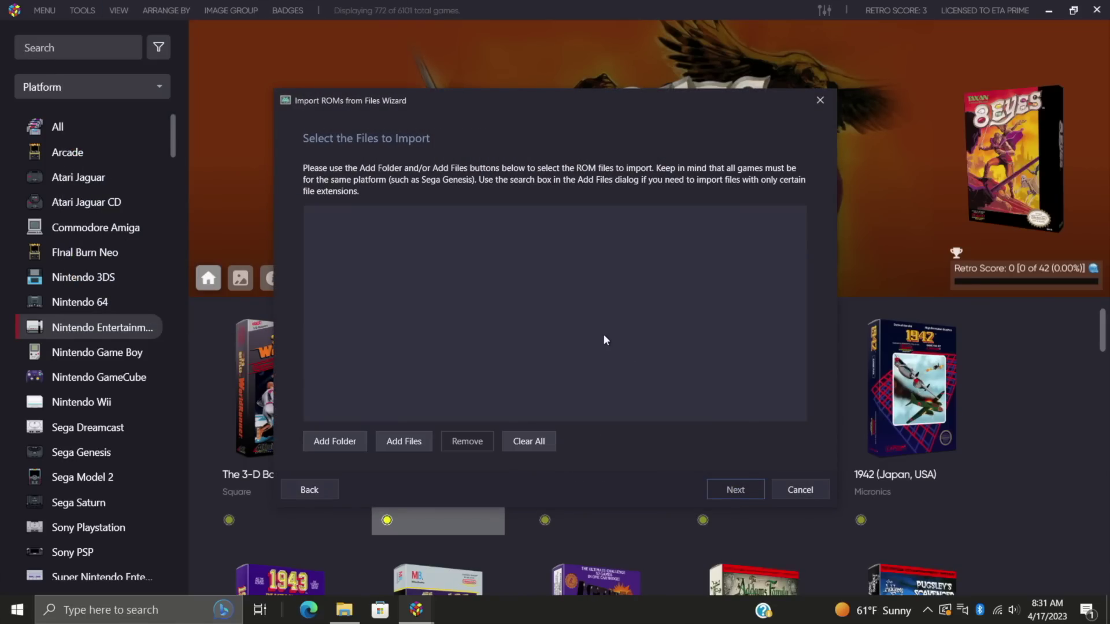
{"action": "left_click", "coordinate": [335, 443]}
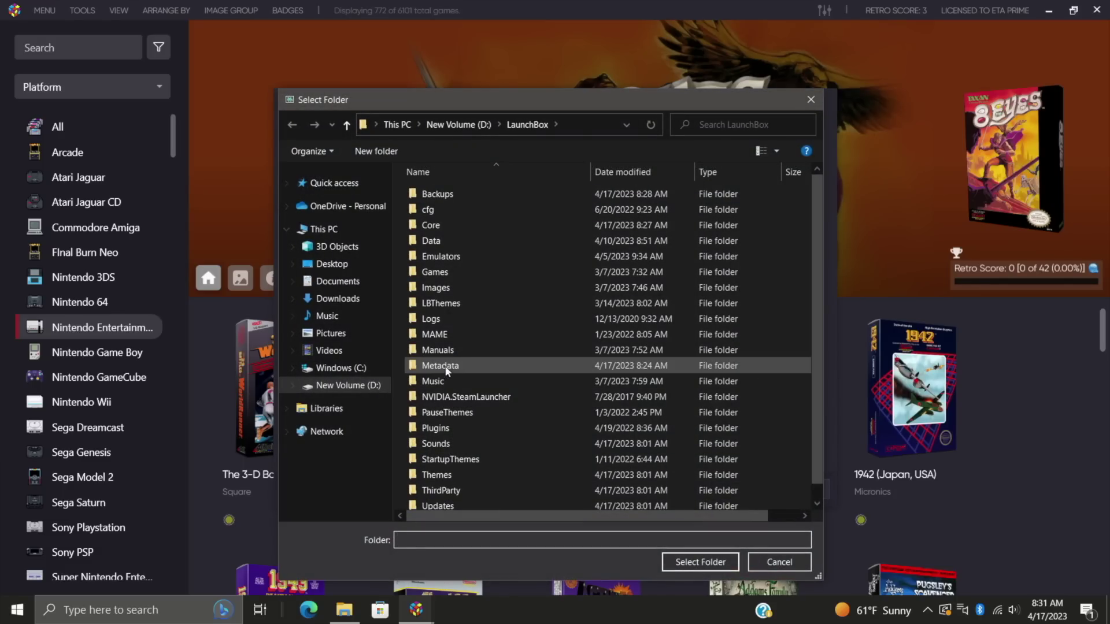
{"action": "left_click", "coordinate": [337, 281]}
{"action": "double_click", "coordinate": [438, 297]}
{"action": "left_click", "coordinate": [711, 566]}
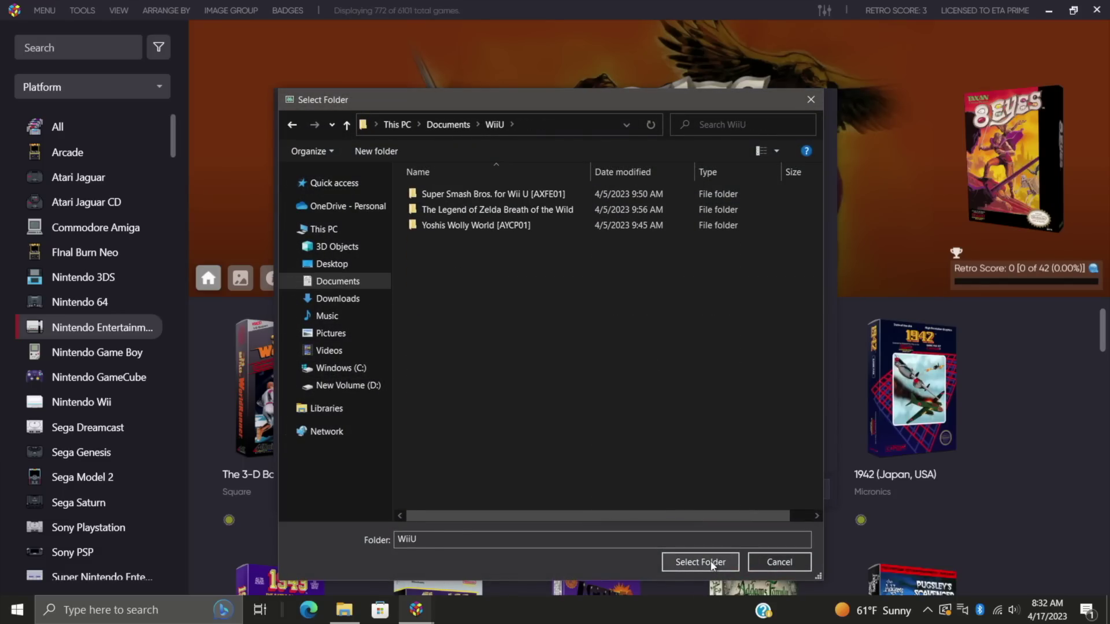
Continue through the wizard with Cemu as the emulator to the ready-to-import list.
{"action": "left_click", "coordinate": [735, 491]}
{"action": "left_click", "coordinate": [737, 492]}
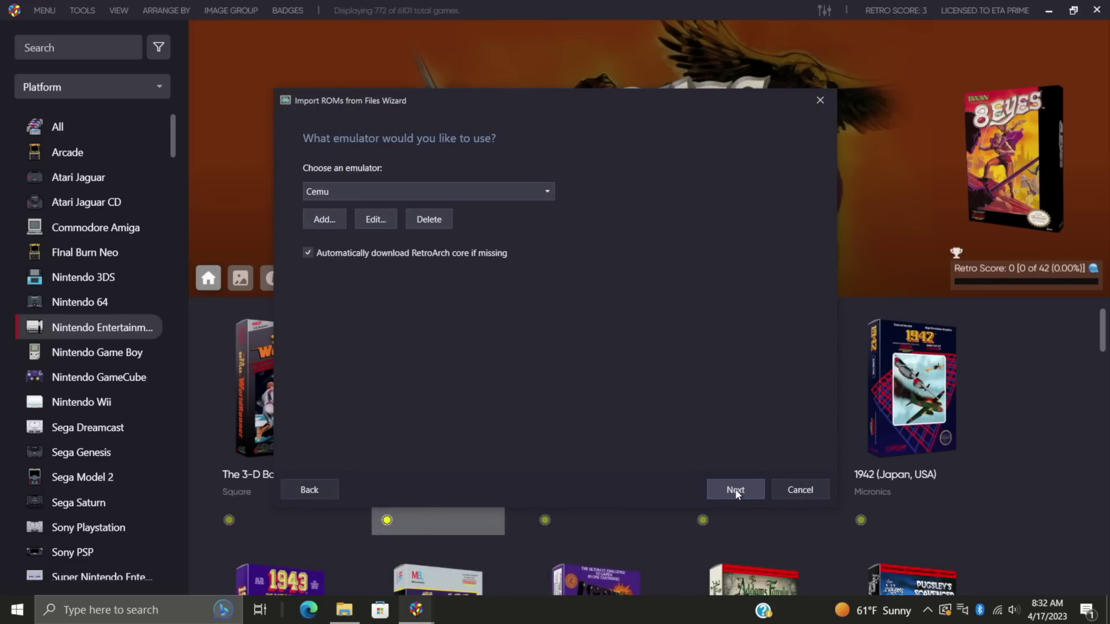
{"action": "left_click", "coordinate": [735, 490]}
{"action": "left_click", "coordinate": [792, 315]}
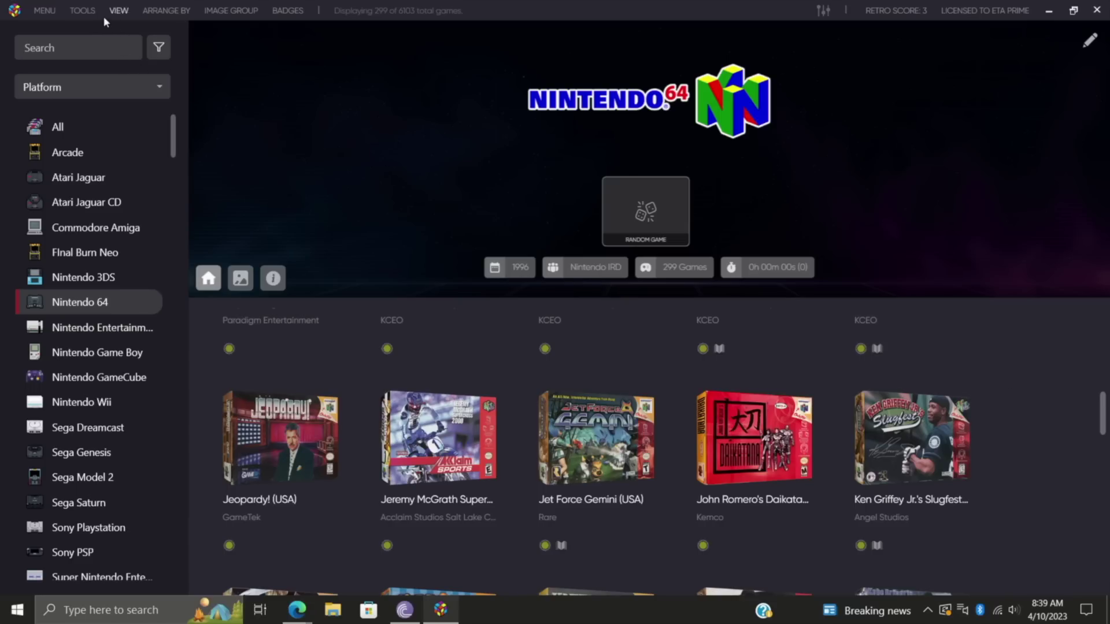
Open Tools > Cloud to reveal the Connect to the LaunchBox Games Database option.
{"action": "left_click", "coordinate": [84, 14]}
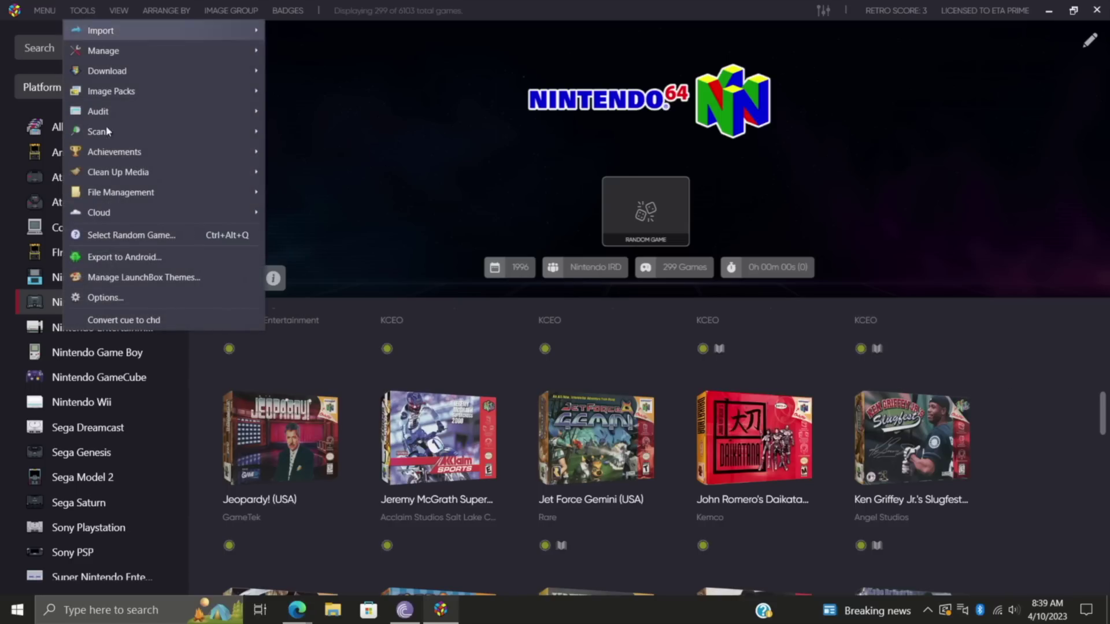
{"action": "mouse_move", "coordinate": [136, 213]}
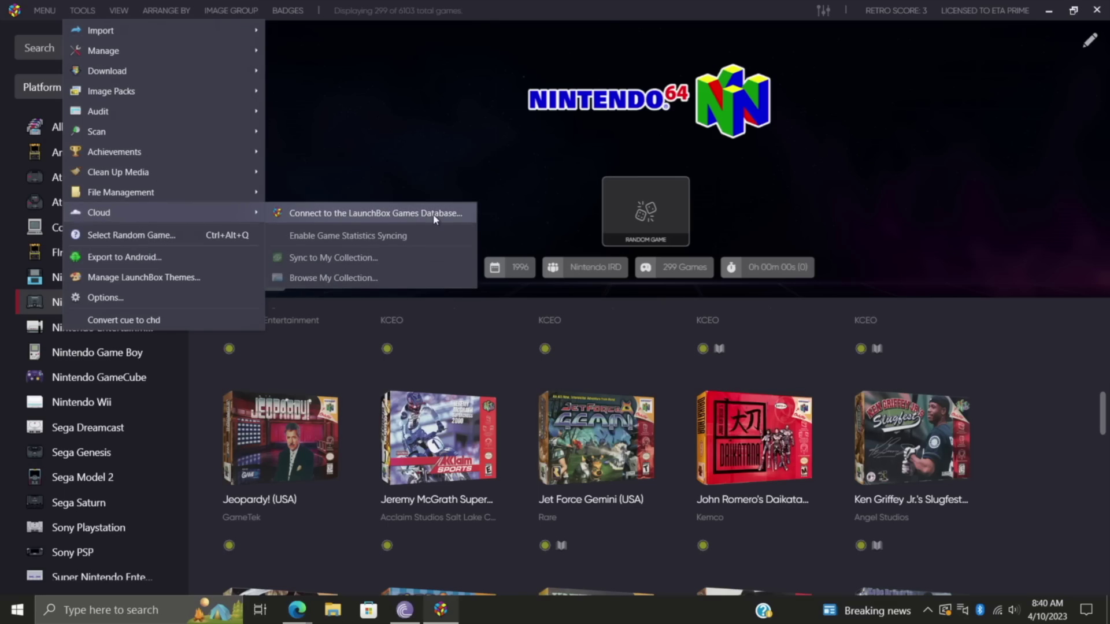